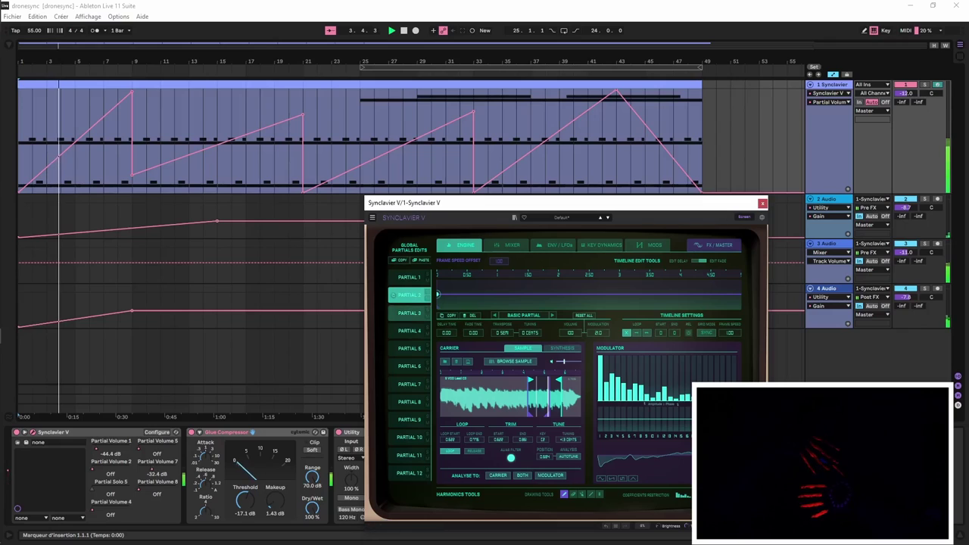
Step: Inspect the Engine carrier and modulator settings of Synclavier partials 3, 4, 5 and 6
left_click(409, 313)
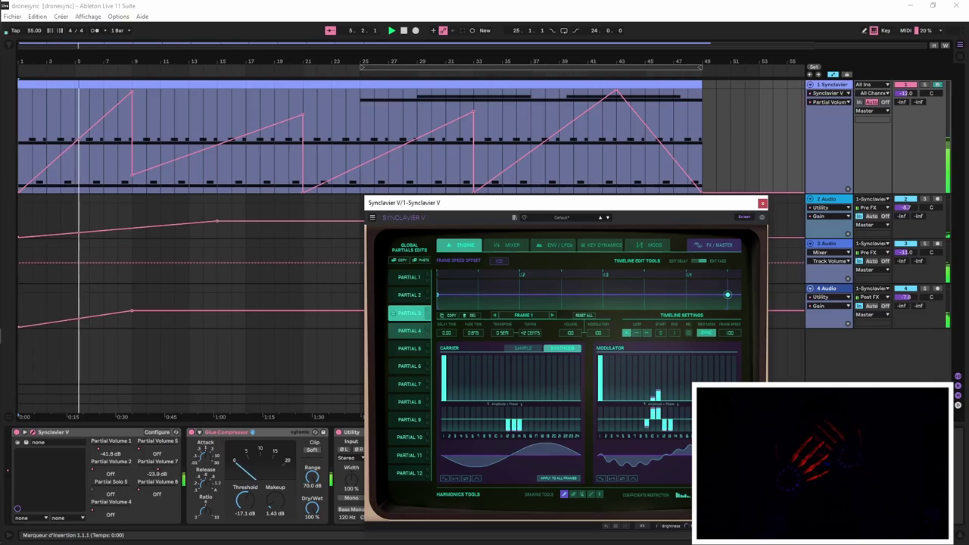
left_click(409, 330)
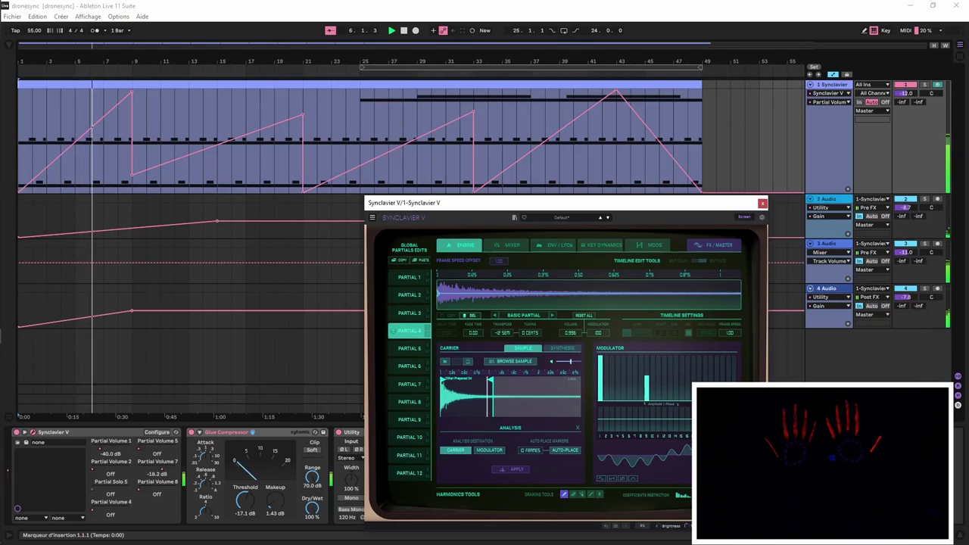
left_click(408, 348)
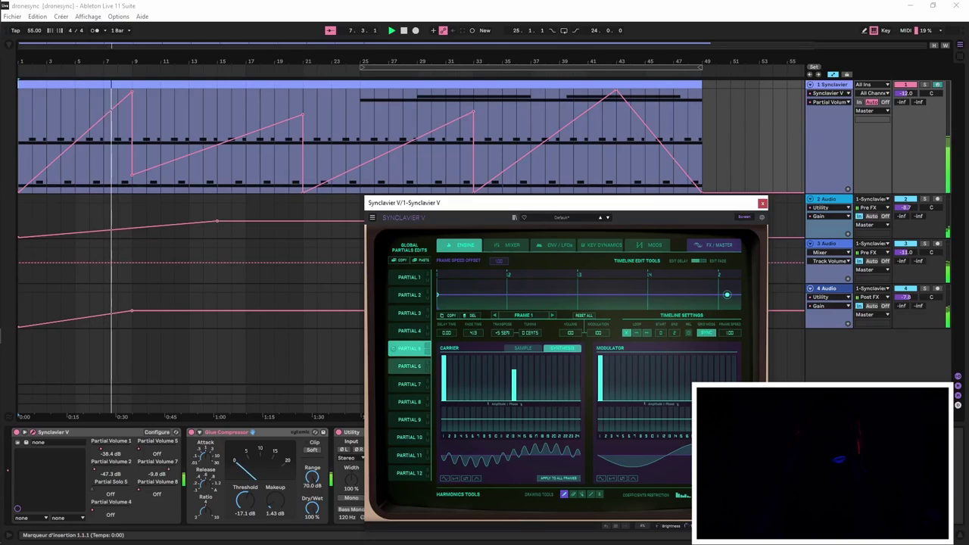
left_click(409, 366)
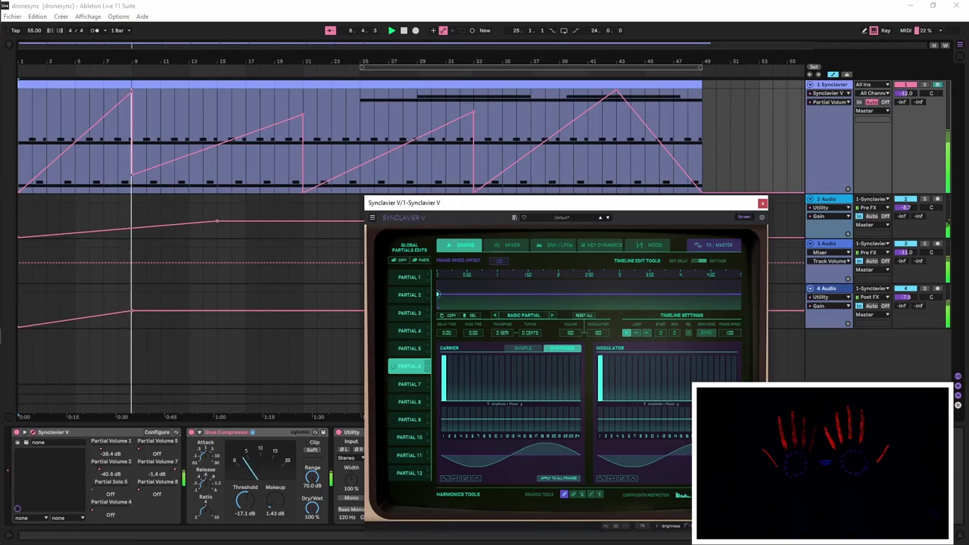
Step: Display the Partial Volume 1 automation on the Synclavier track, followed by the Partial Volume 2 automation
left_click(829, 93)
left_click(828, 109)
left_click(828, 102)
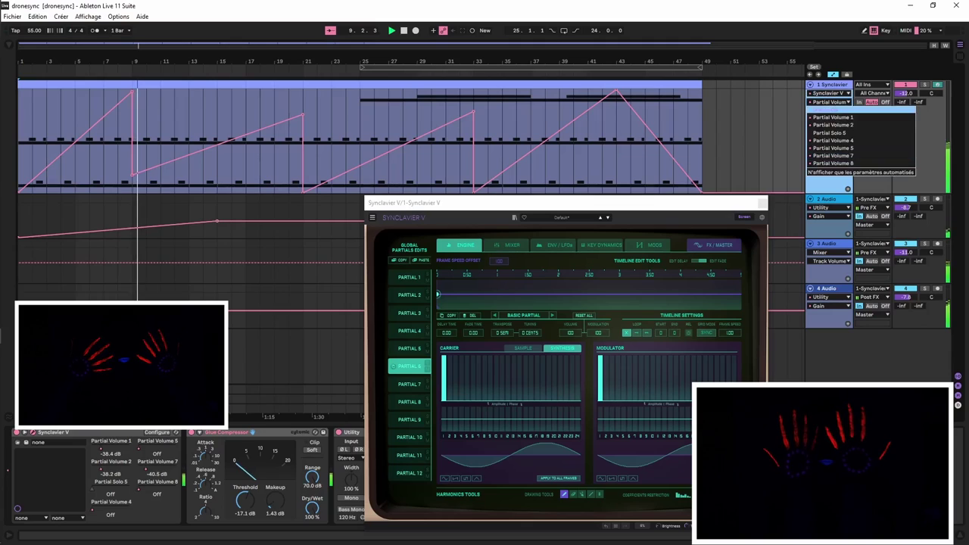
left_click(828, 117)
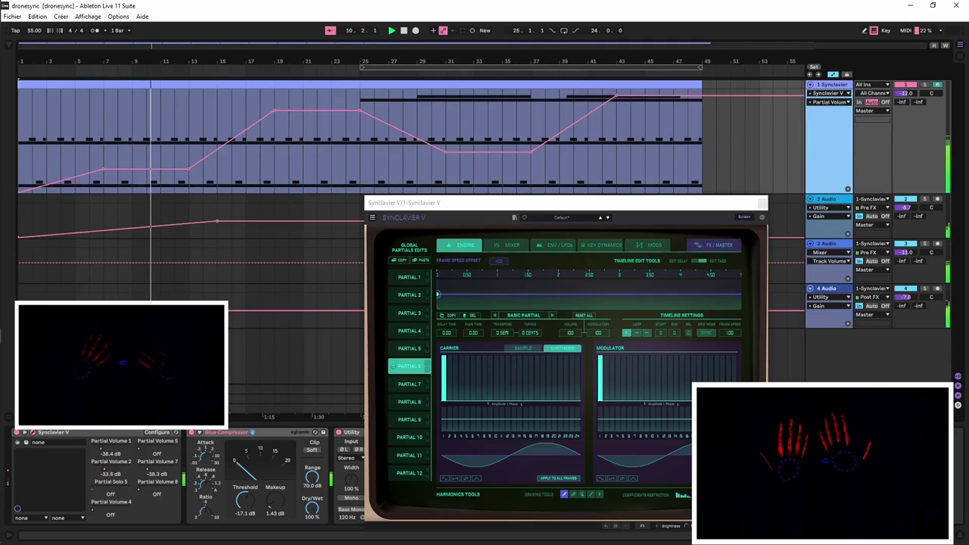
left_click(828, 102)
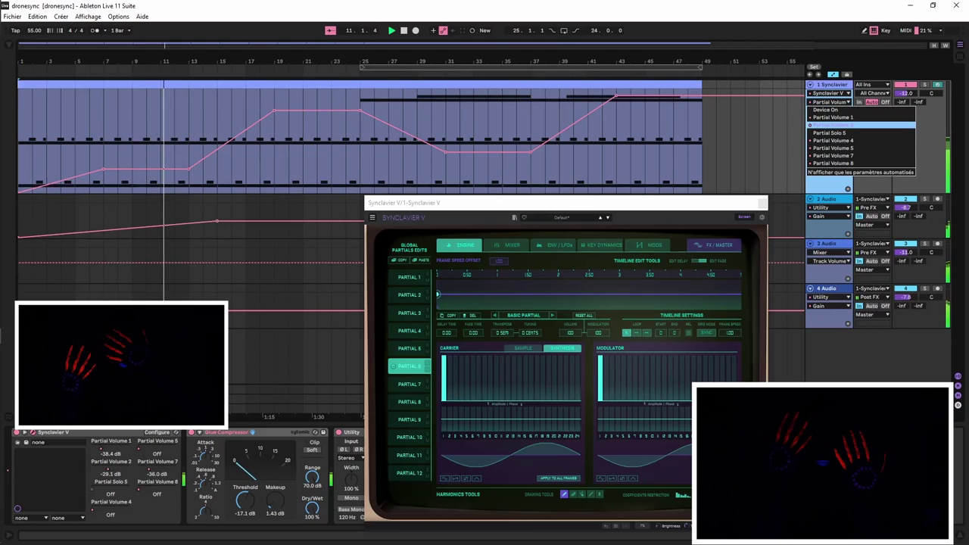
left_click(833, 125)
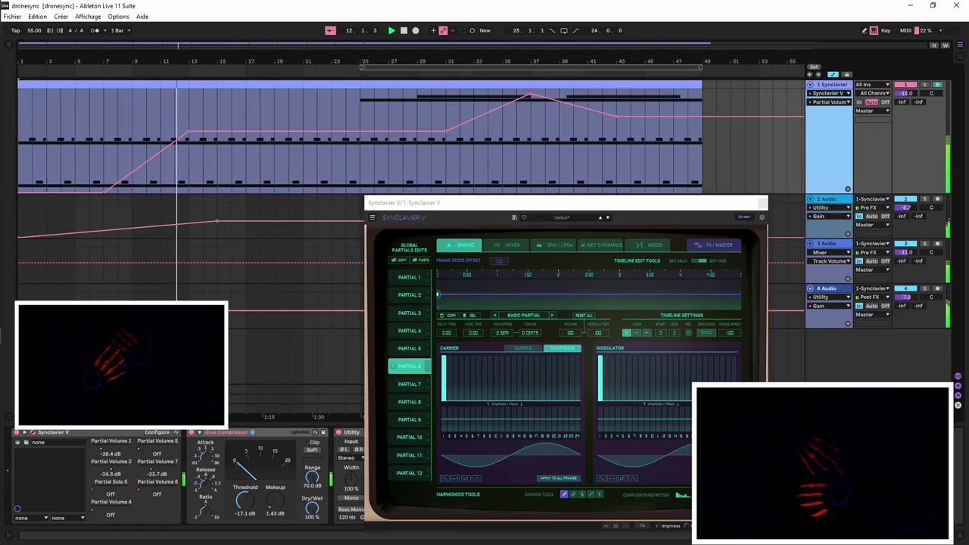
Step: Display the Partial Volume 4 automation on the Synclavier track, followed by the Partial Volume 5 automation
left_click(831, 101)
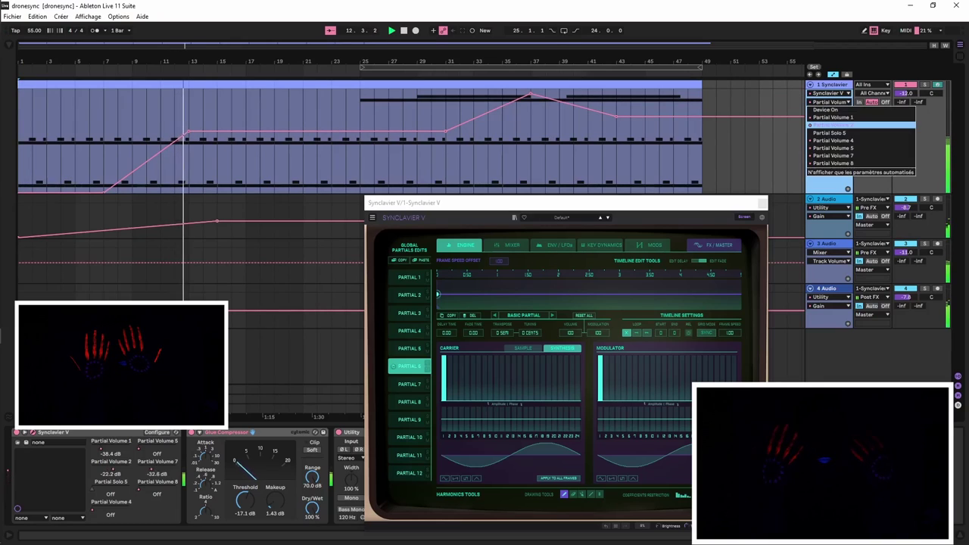
left_click(833, 140)
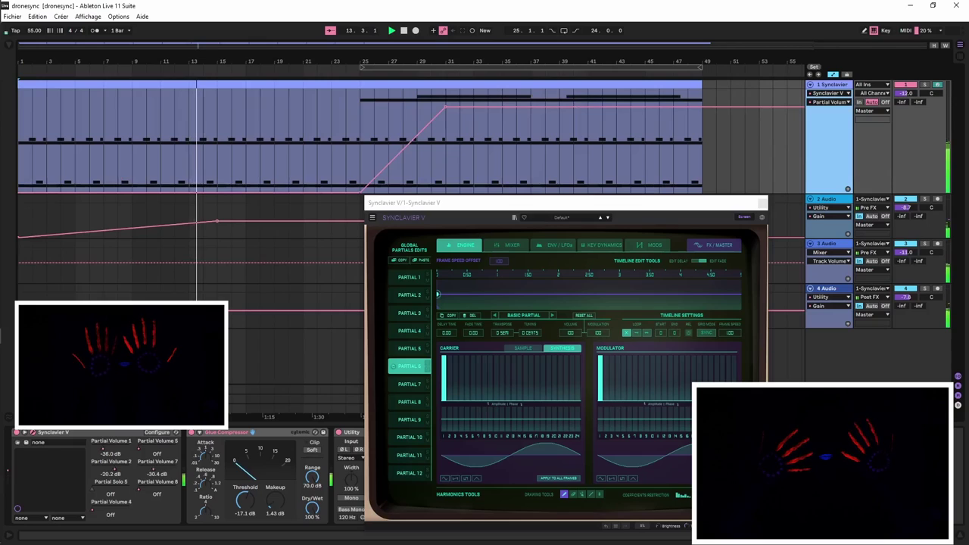
left_click(831, 102)
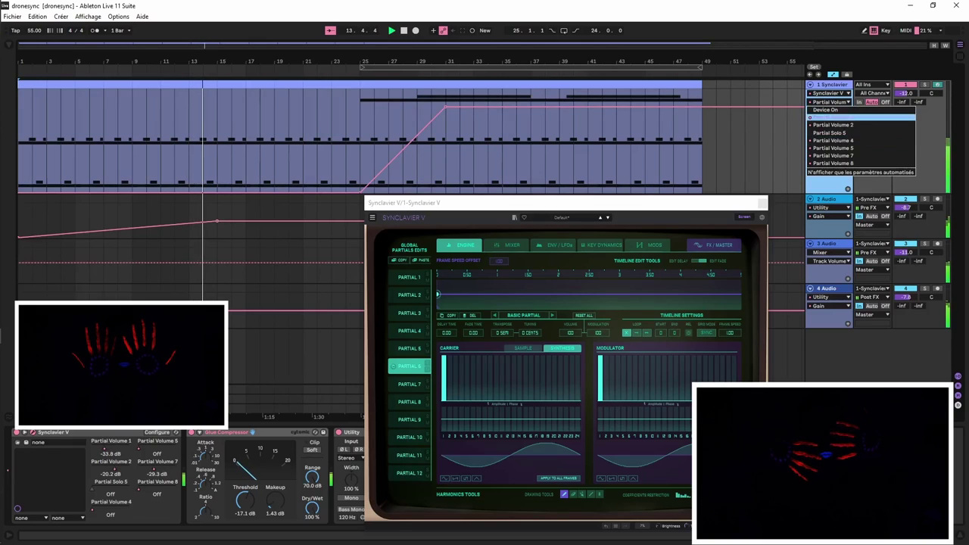
key("Down")
key("Down")
key("Down")
key("Down")
key("Return")
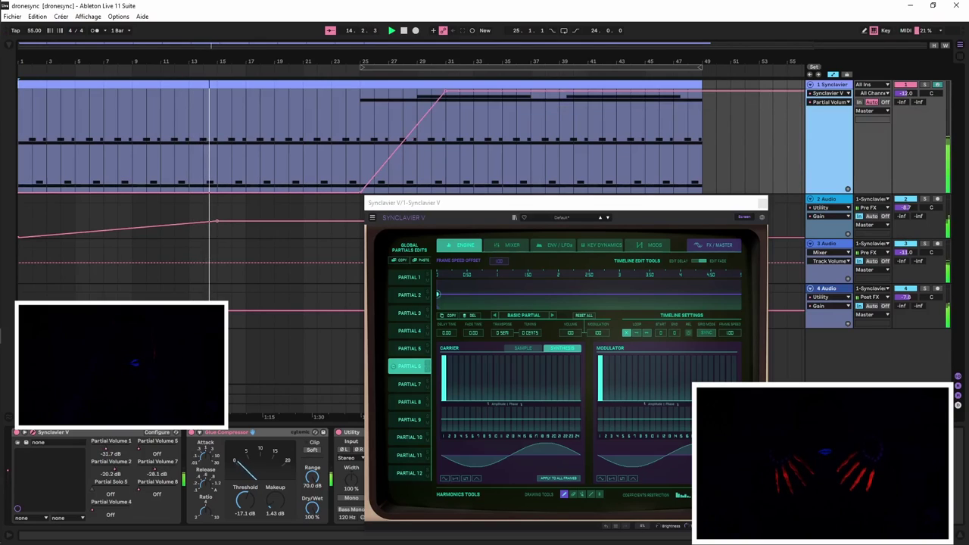
Step: Compare the Partial Volume 7 and Partial Volume 8 automation on the Synclavier track, ending on Partial Volume 7
left_click(831, 102)
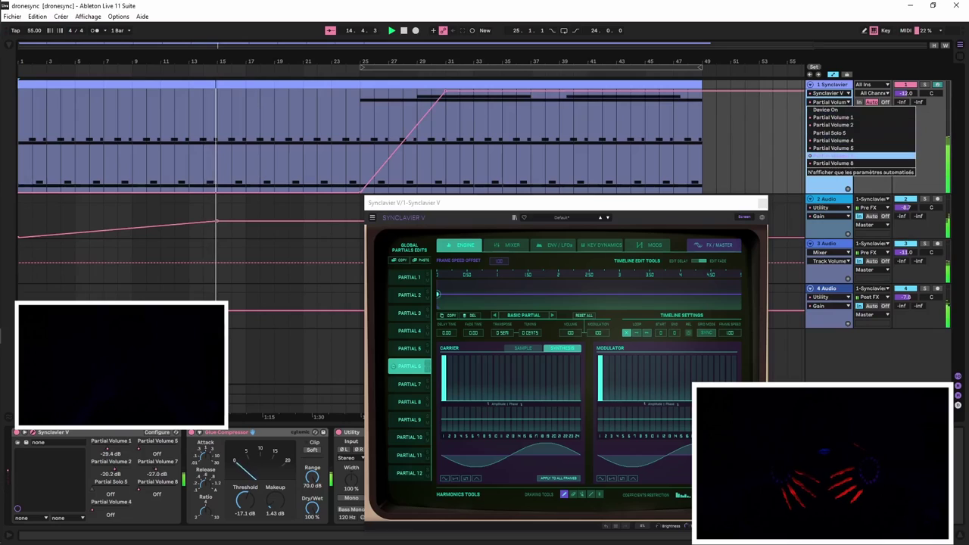
key("Return")
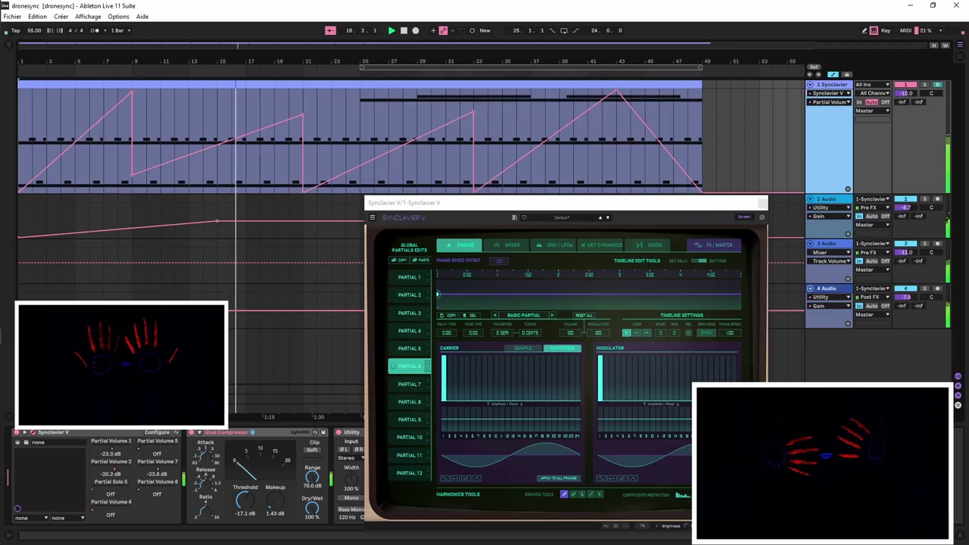
left_click(831, 101)
left_click(831, 158)
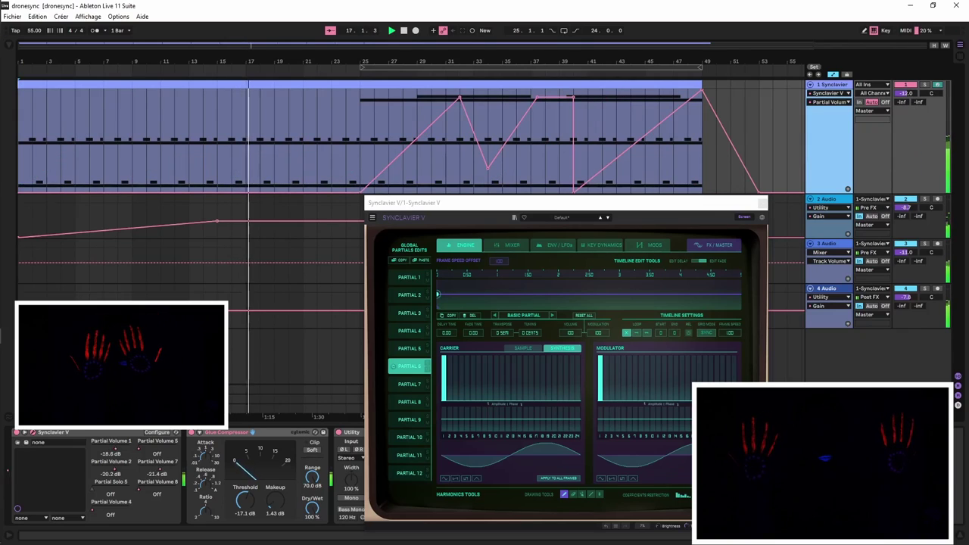
left_click(830, 101)
left_click(830, 155)
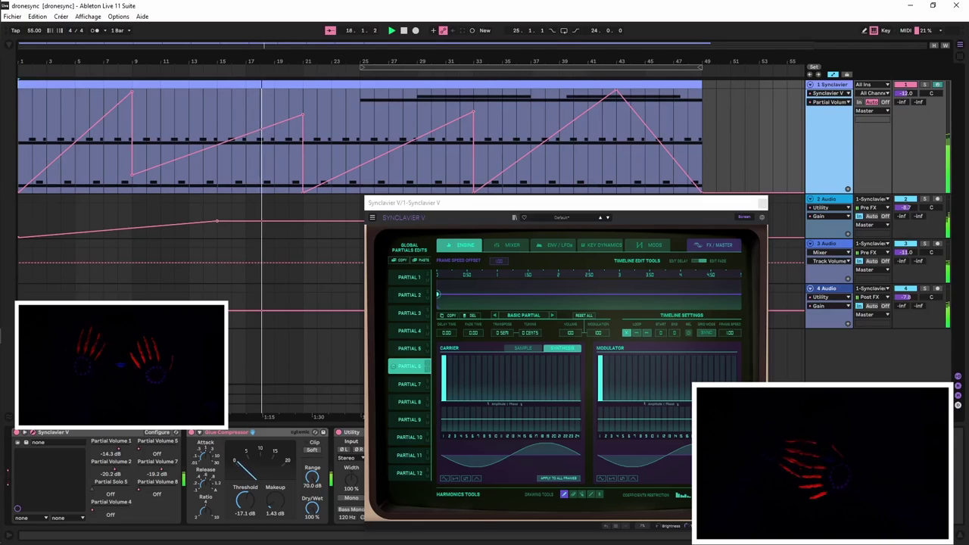
Step: Examine the H3000 Factory plug-in on the 2 Audio track, moving its window clear of the synth before closing it
left_click(829, 198)
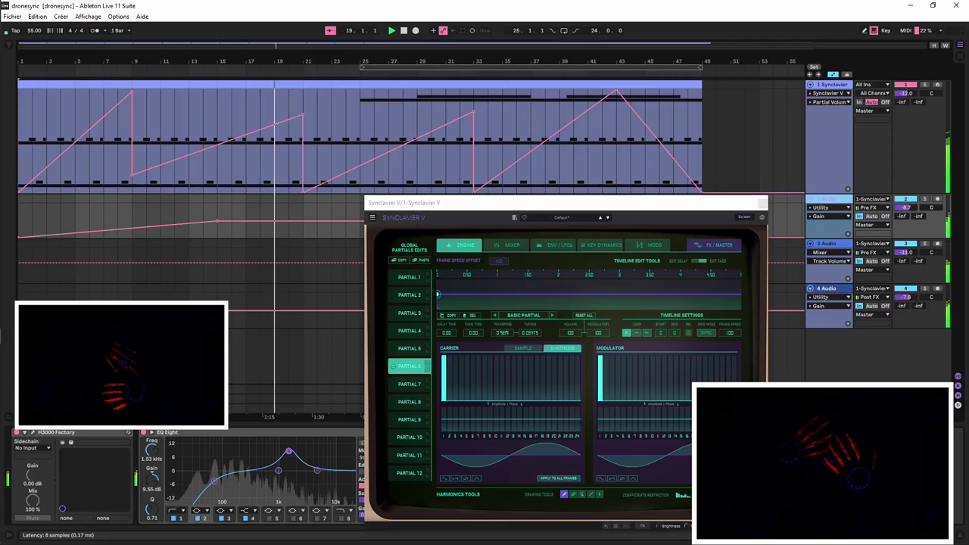
left_click(33, 433)
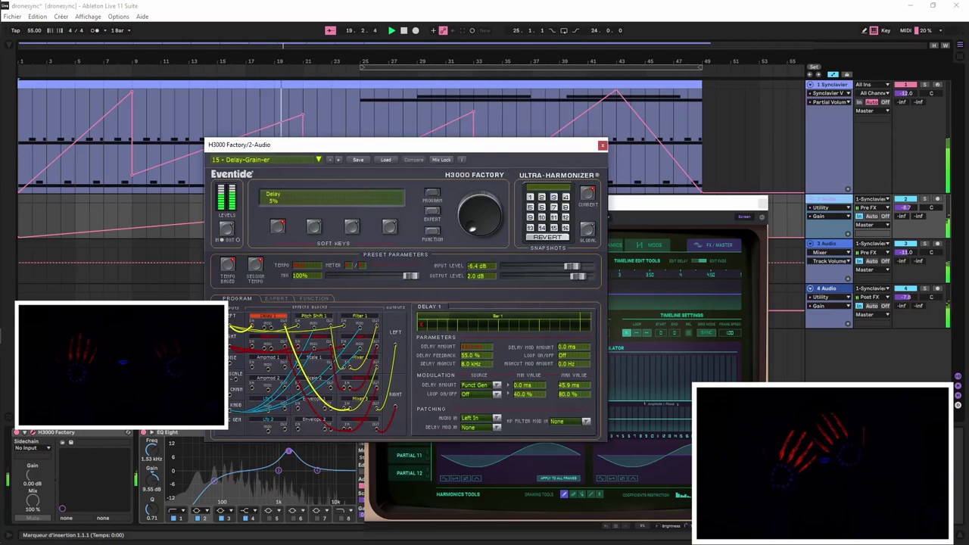
left_click_drag(435, 151, 269, 211)
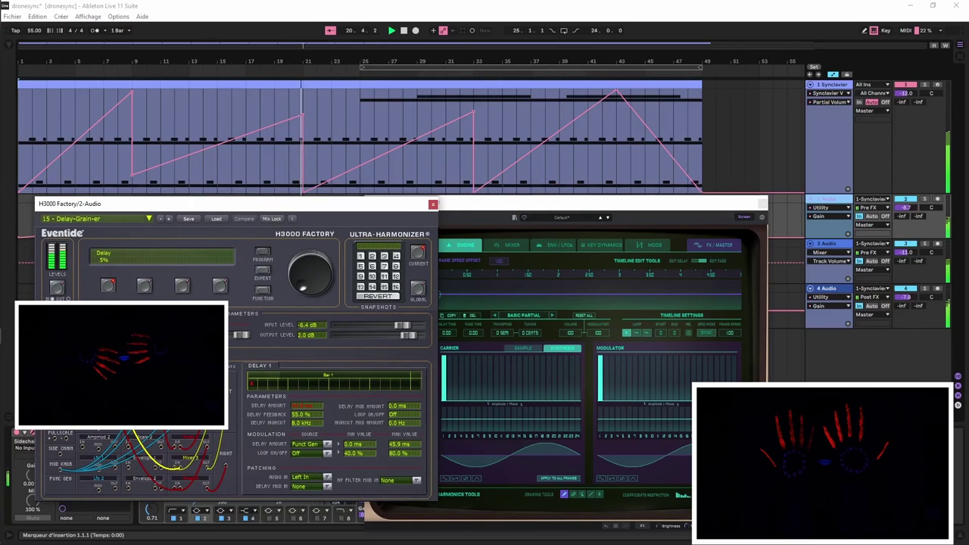
left_click(433, 205)
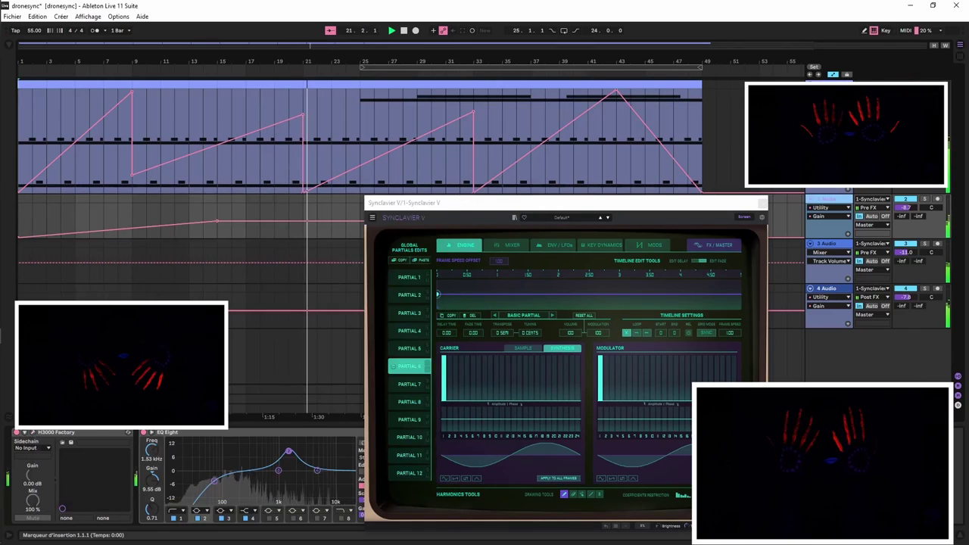
Step: Examine the Blackhole reverb settings on the 3 Audio track and close the plug-in window
left_click(827, 243)
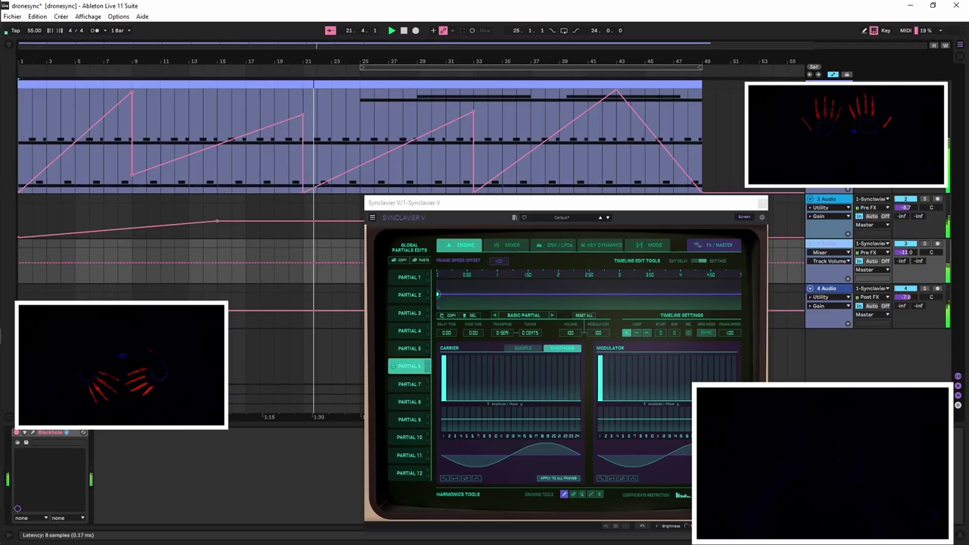
key("ctrl+alt+p")
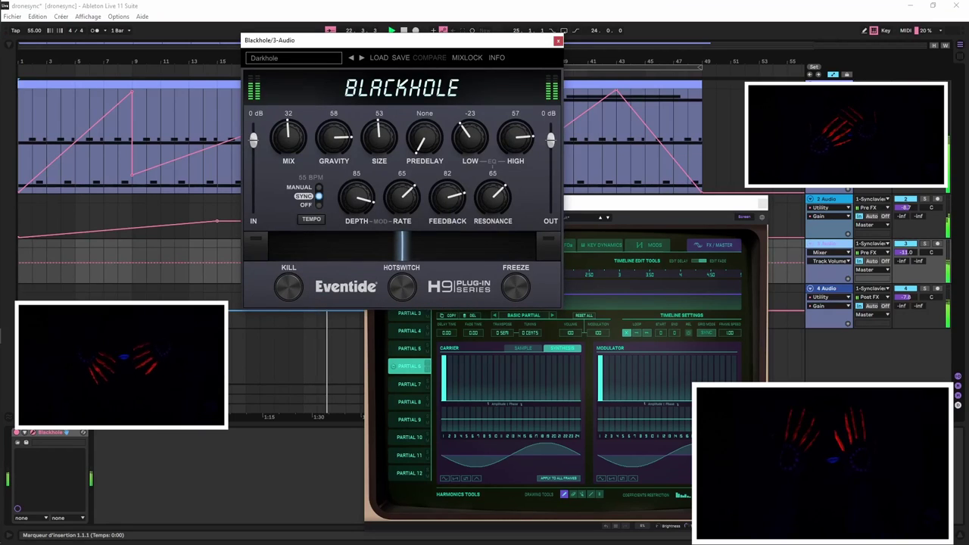
left_click(558, 40)
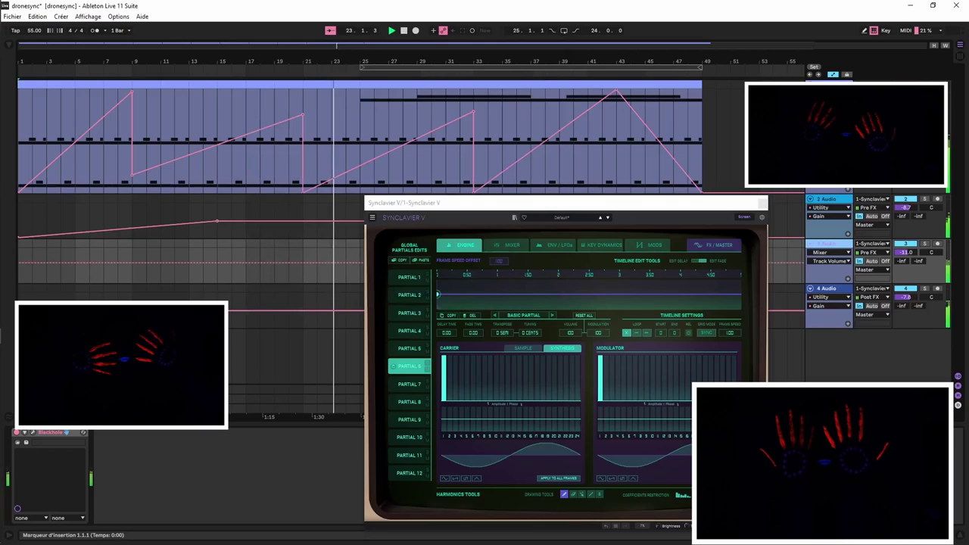
Step: Raise the MicroPitch mix on the 4 Audio track to 38 and close the plug-in window
left_click(826, 289)
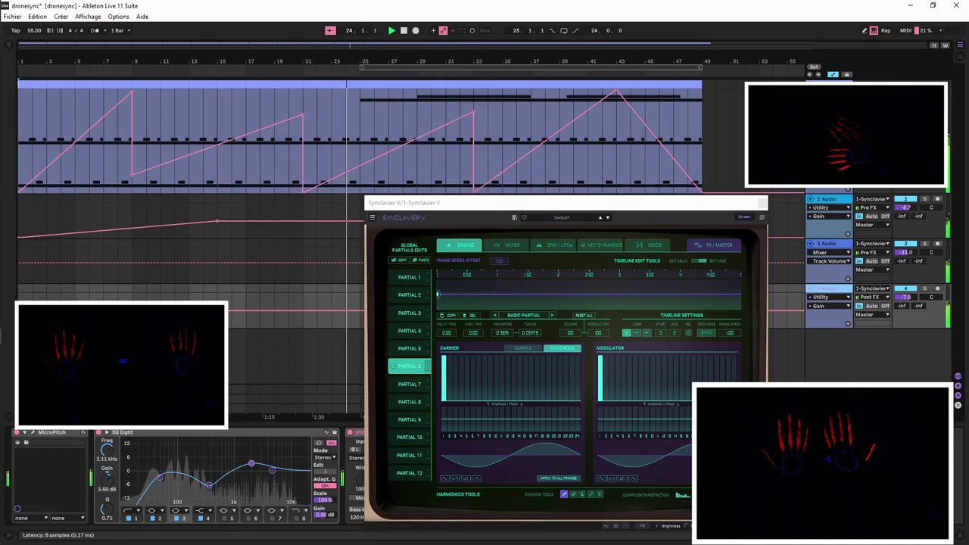
left_click(32, 432)
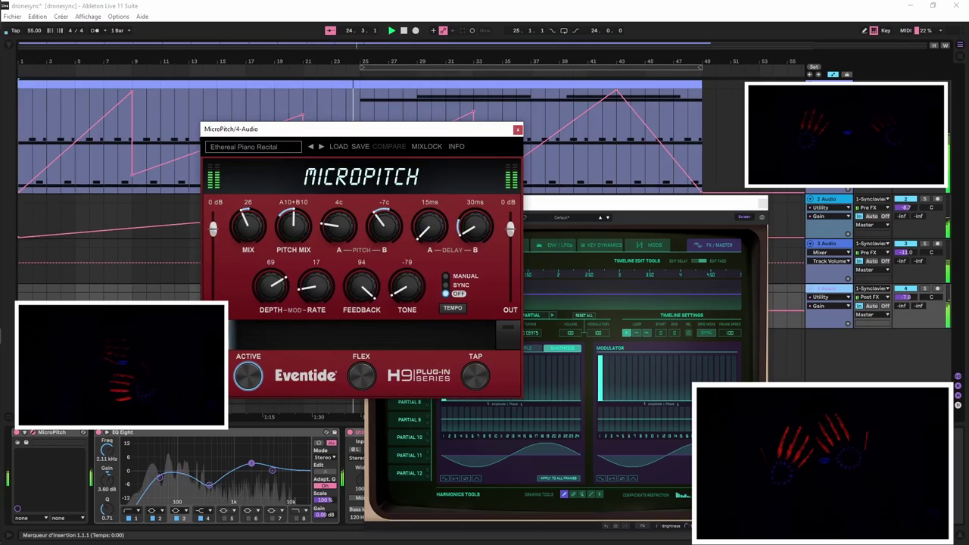
left_click_drag(248, 226, 248, 213)
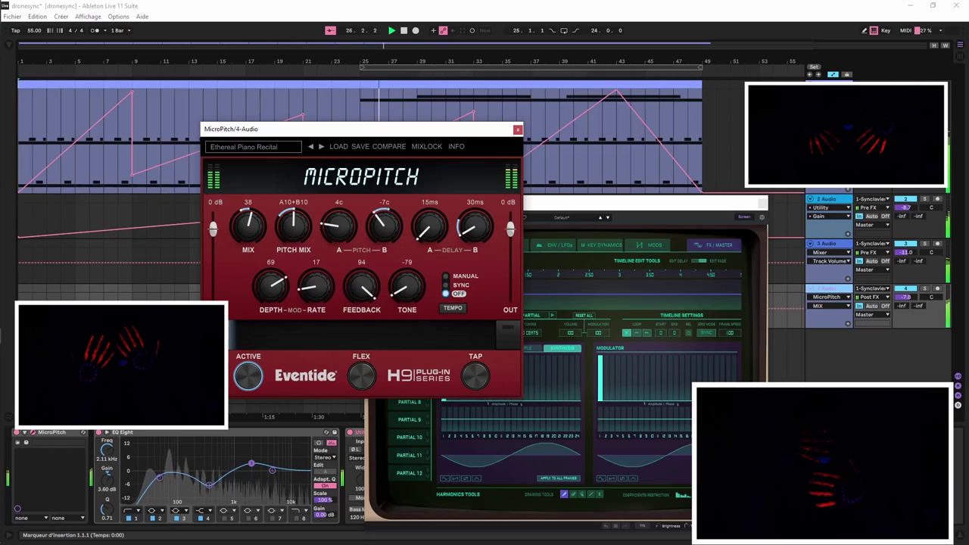
key("alt+F4")
Step: Return to the Synclavier track and inspect the Engine settings of partials 1, 6, 5 and 4, ending on partial 1
left_click(829, 85)
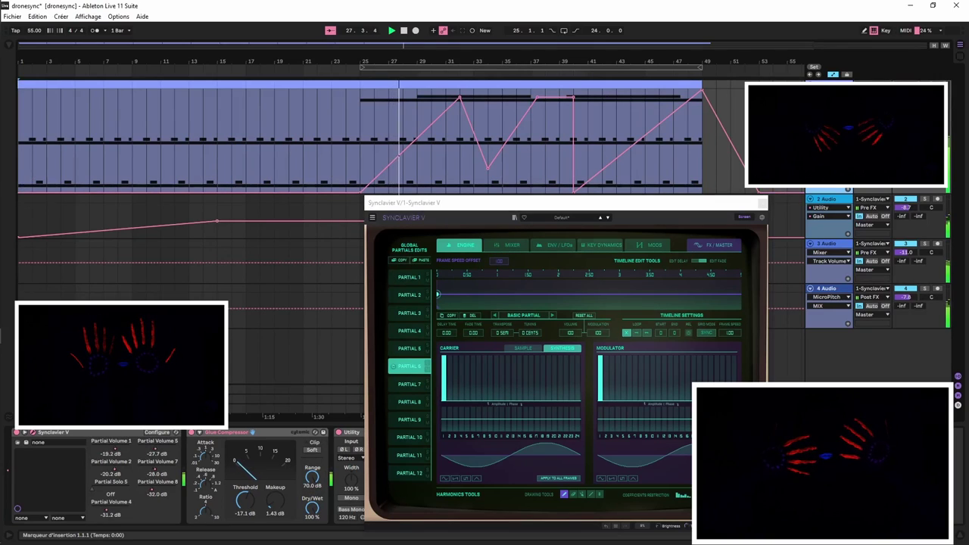
left_click(408, 277)
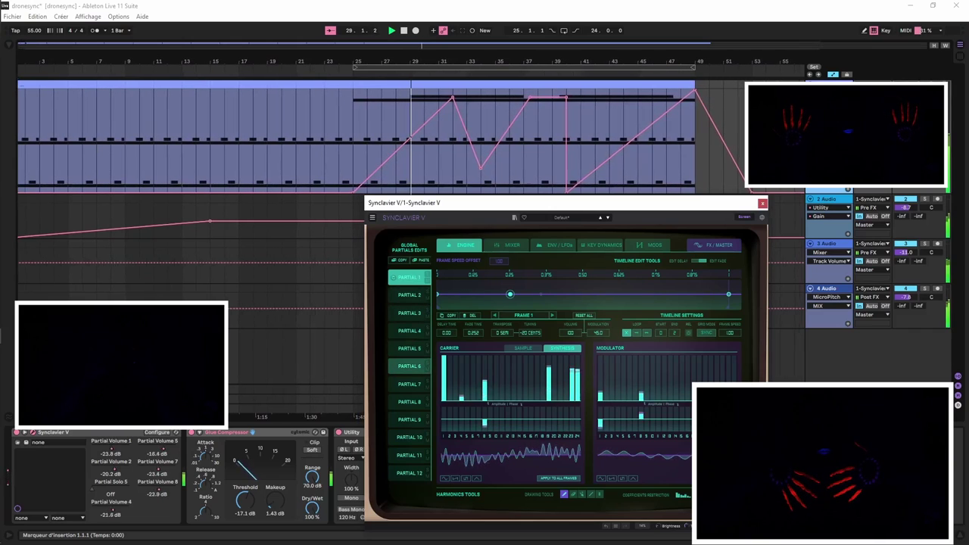
left_click(409, 365)
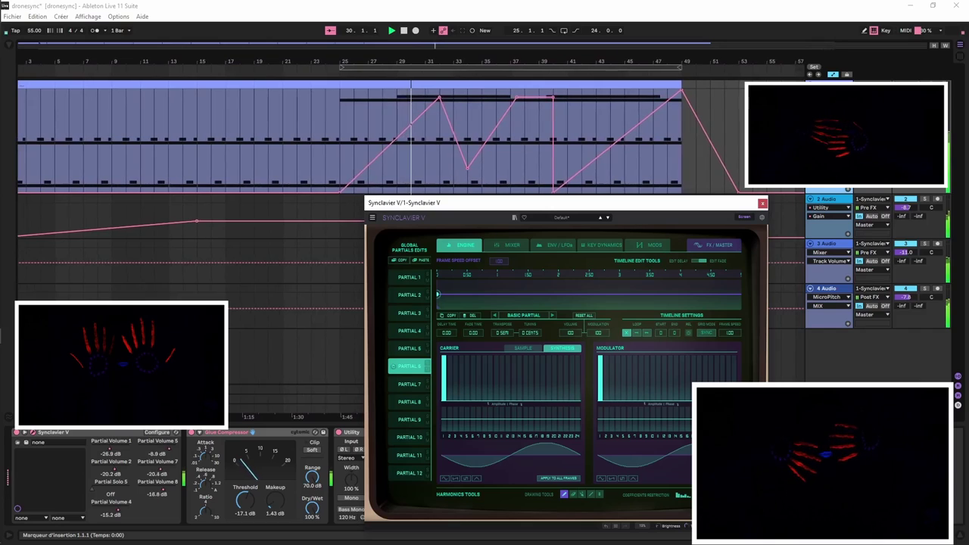
left_click(409, 348)
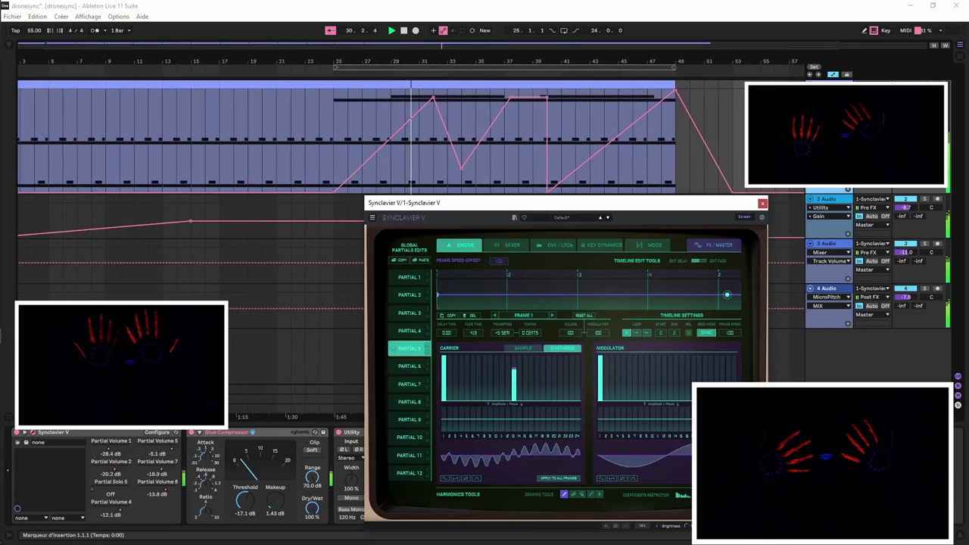
left_click(409, 331)
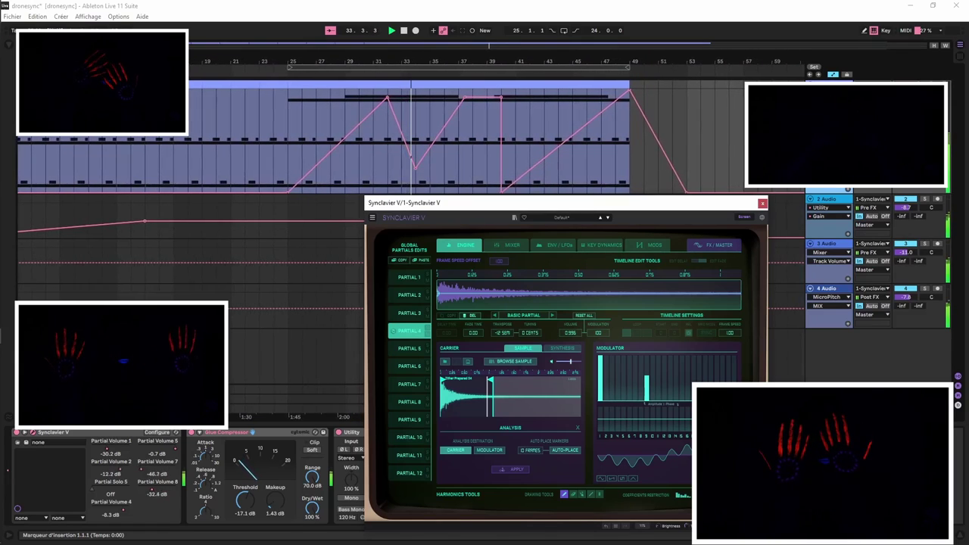
left_click(409, 278)
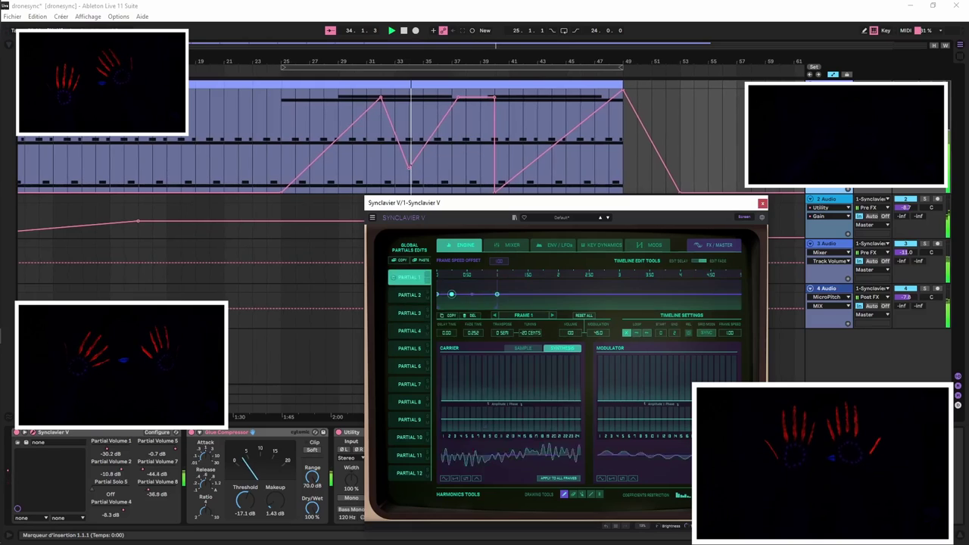
Step: Review the Synclavier mixer page and the amplitude and harmonic envelopes of partials 1 to 4
left_click(506, 244)
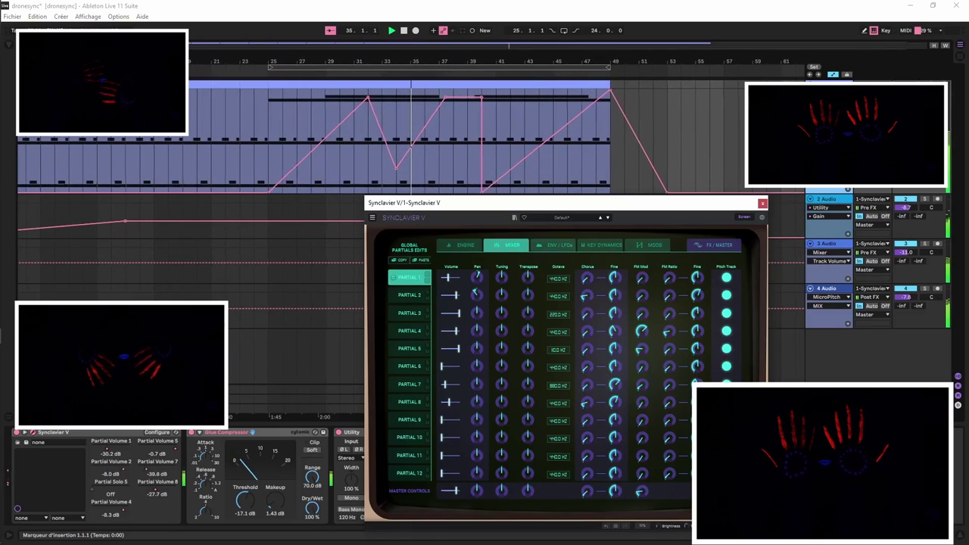
left_click(555, 244)
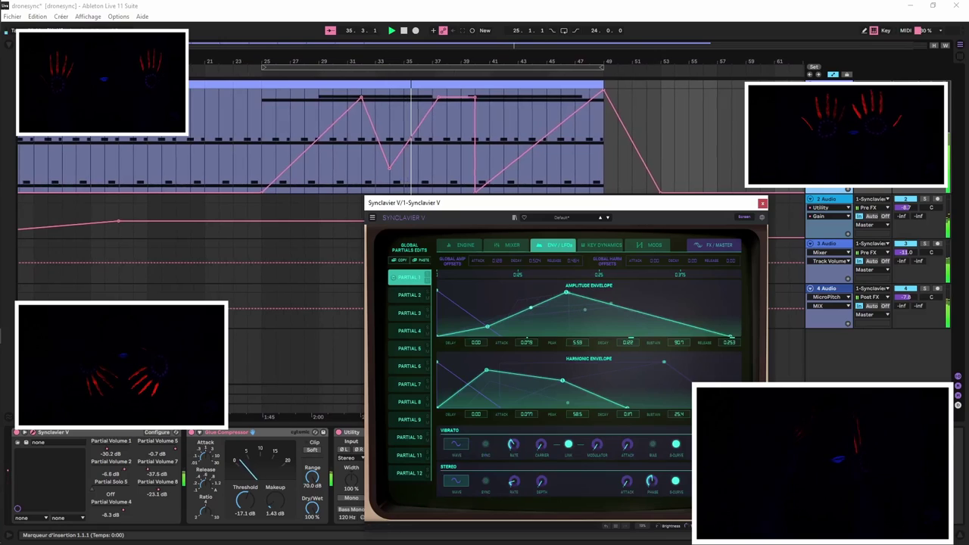
left_click(409, 294)
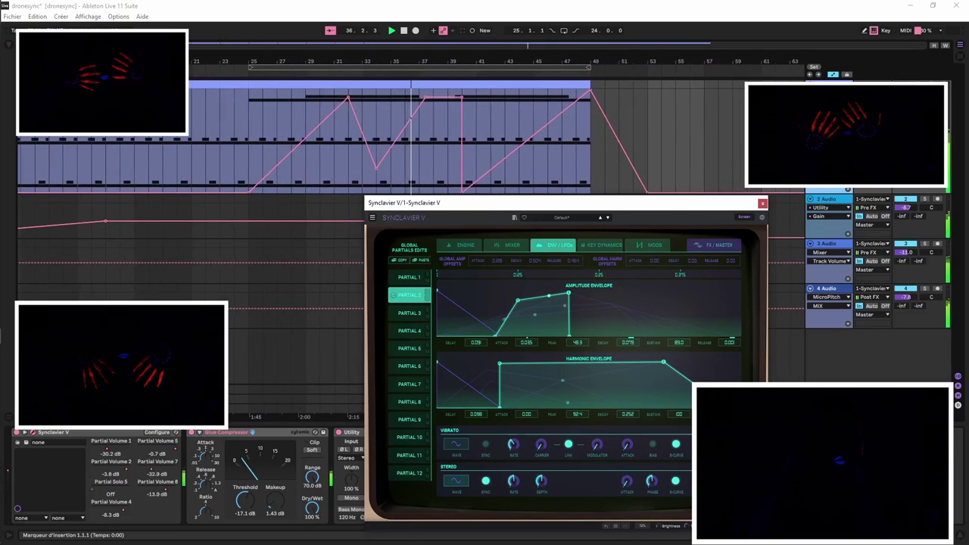
left_click(398, 313)
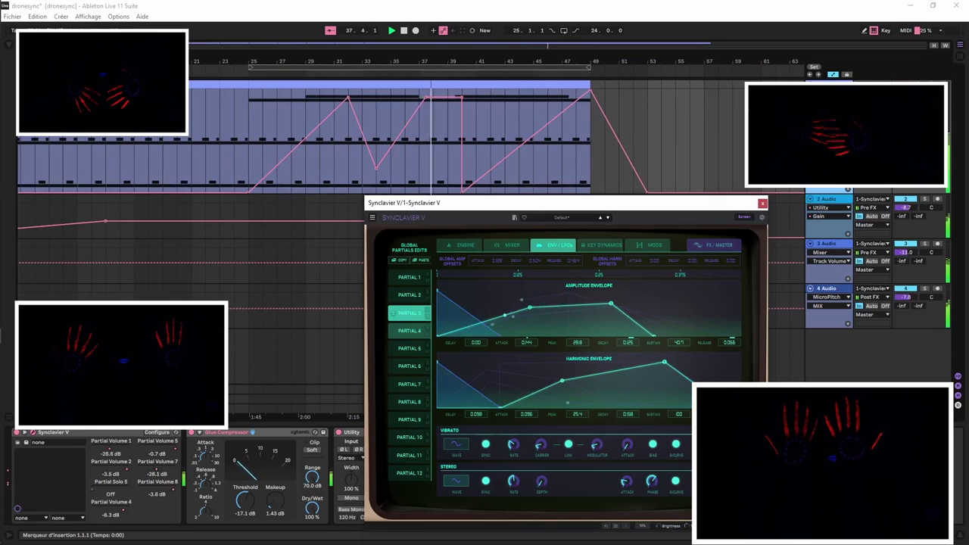
left_click(399, 331)
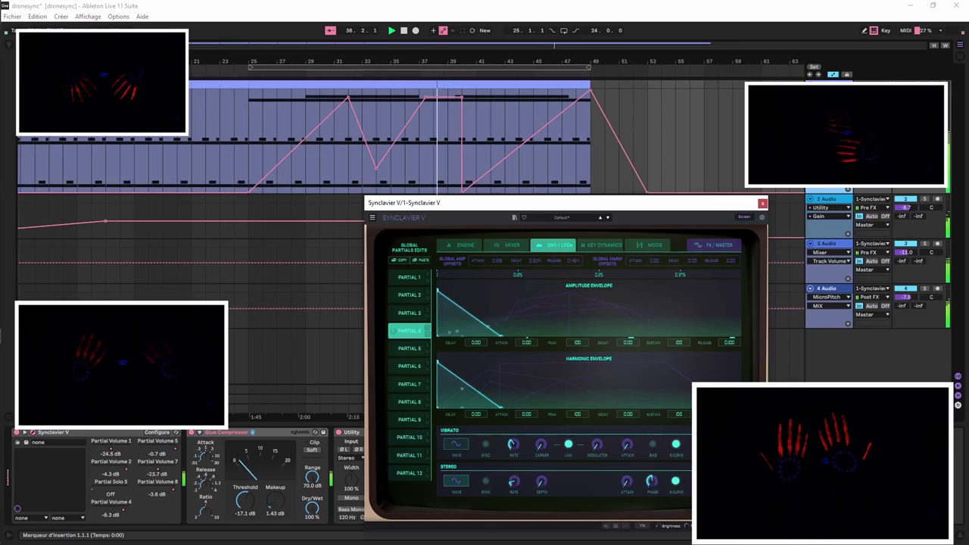
Step: Review partial 2's envelopes and the key dynamics page, ending on partial 2's Engine settings
left_click(395, 294)
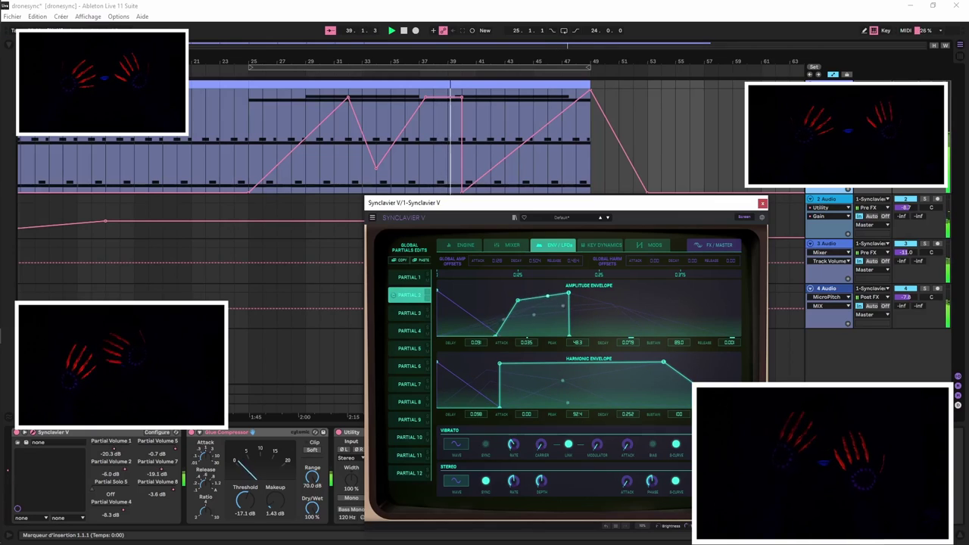
left_click(600, 245)
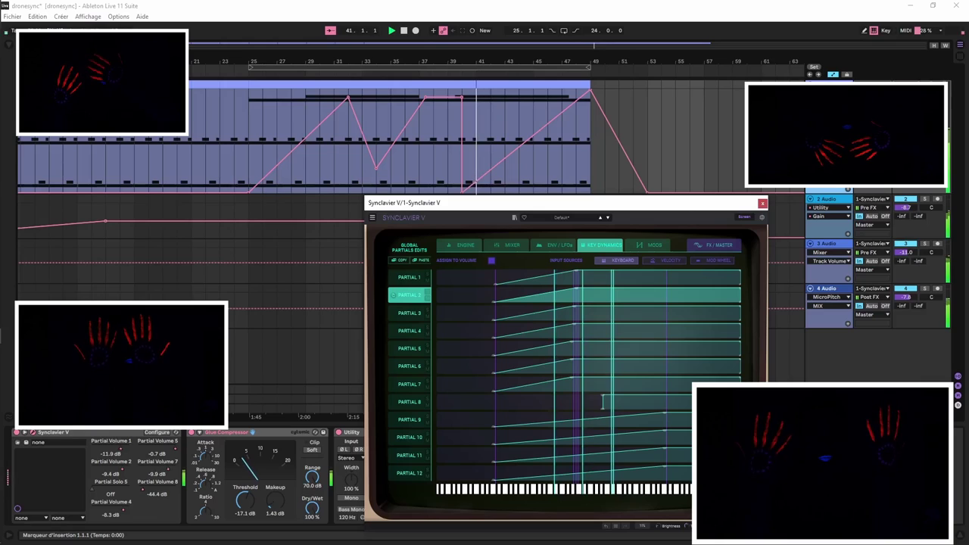
left_click(459, 244)
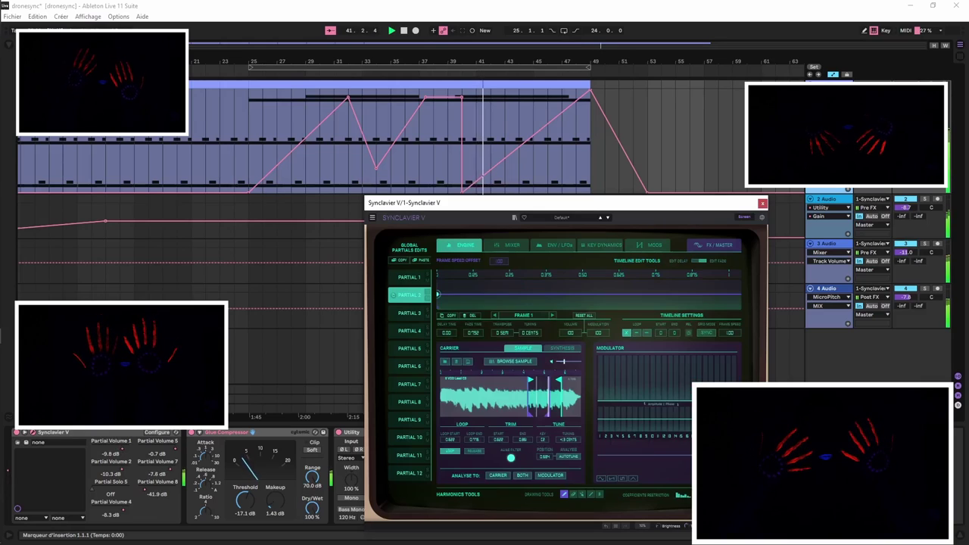